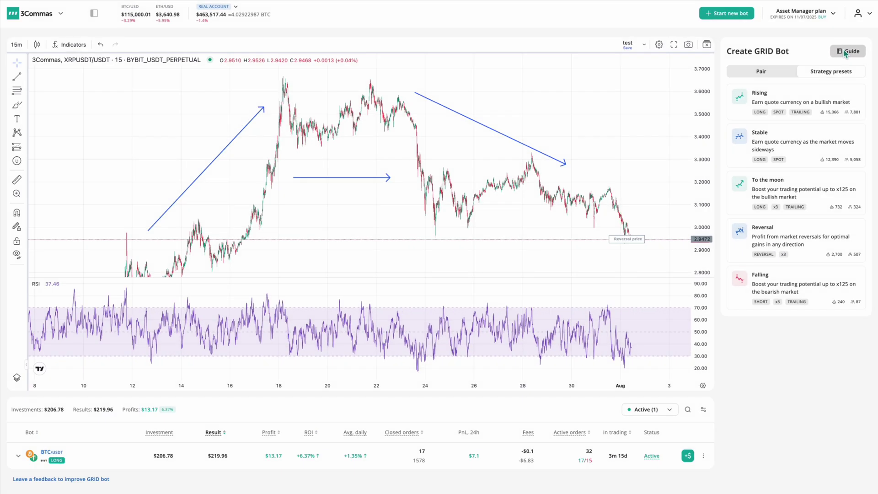
Open the GRID bot welcome guide and scroll through it.
click(823, 103)
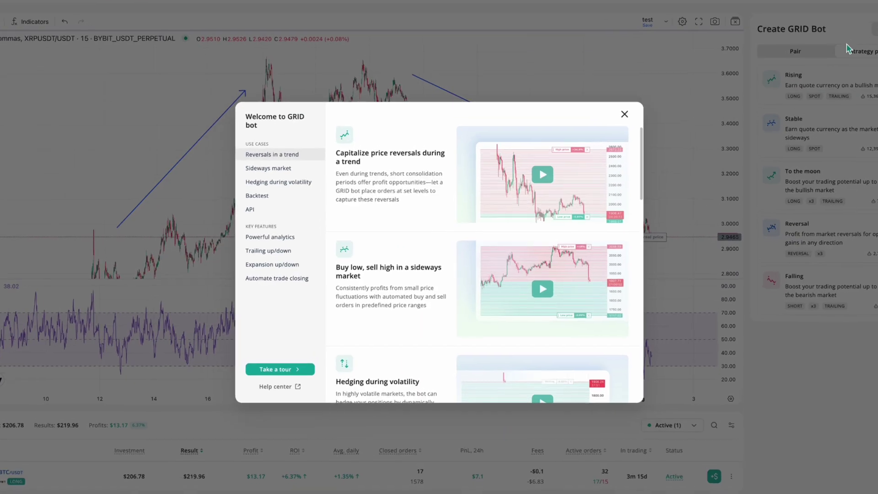
scroll(382, 187, down, 3)
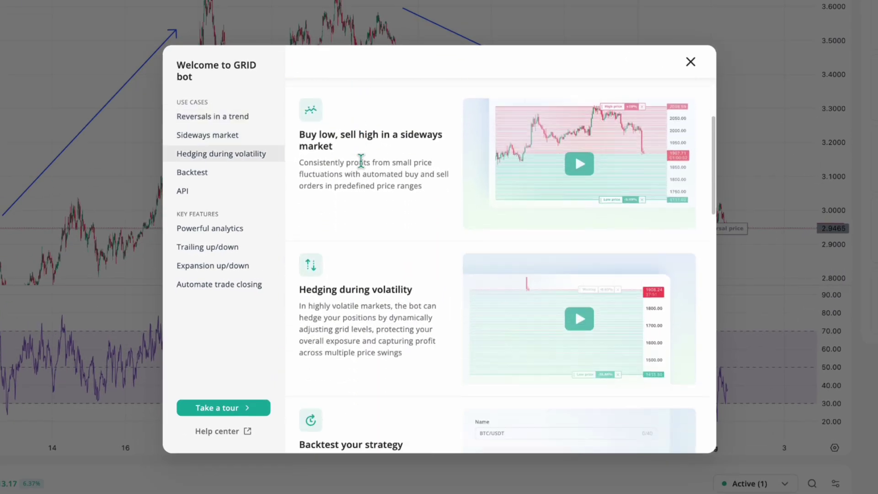
scroll(360, 160, down, 8)
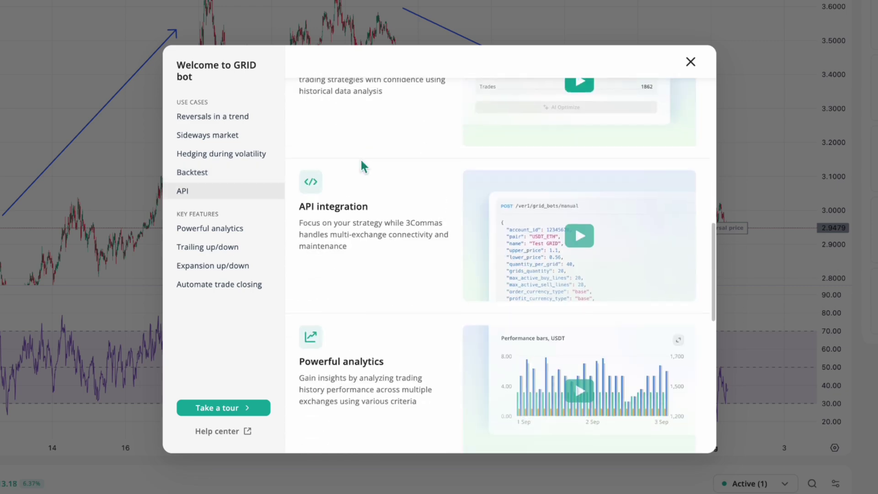
scroll(362, 162, down, 10)
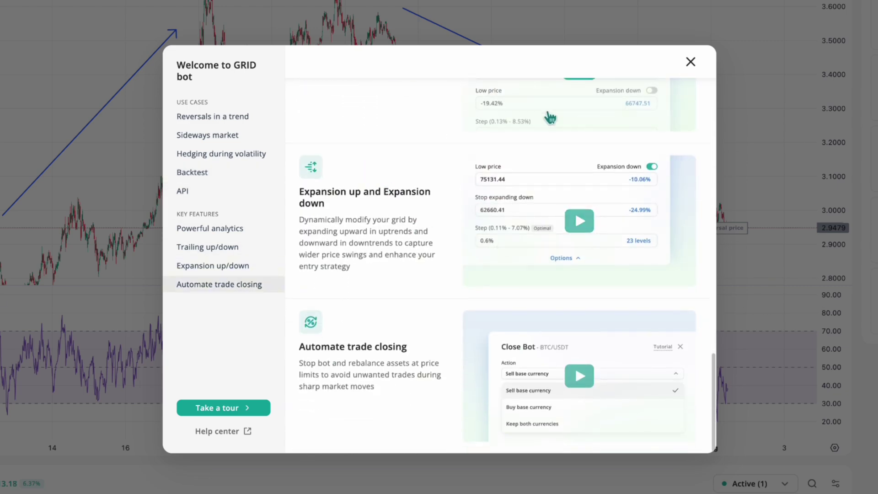
Run the guided bot-creation tour through every tip to completion.
click(236, 405)
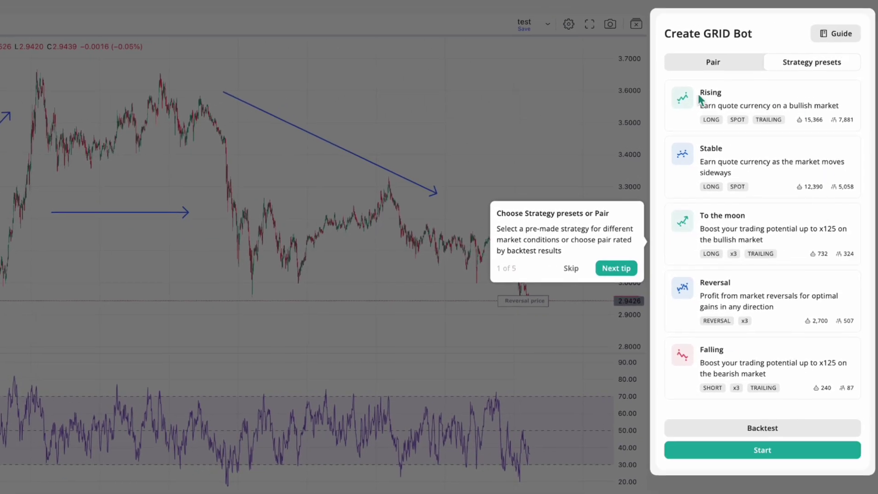
click(626, 269)
click(631, 187)
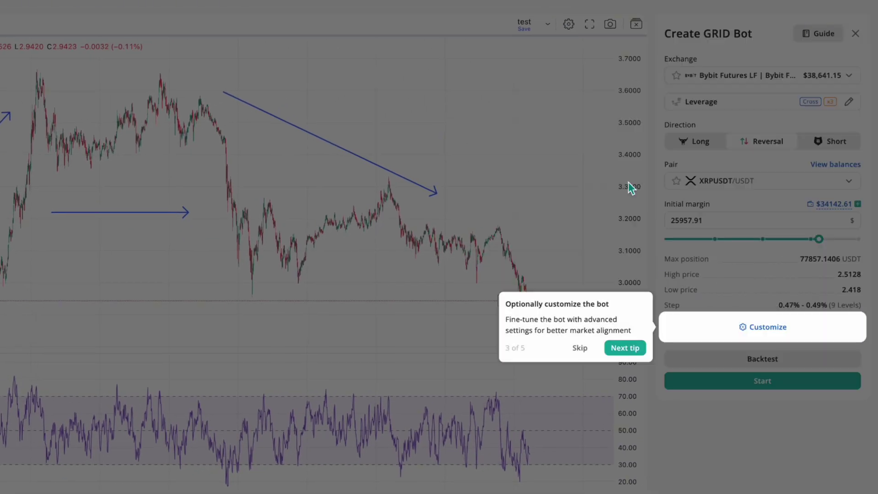
click(626, 347)
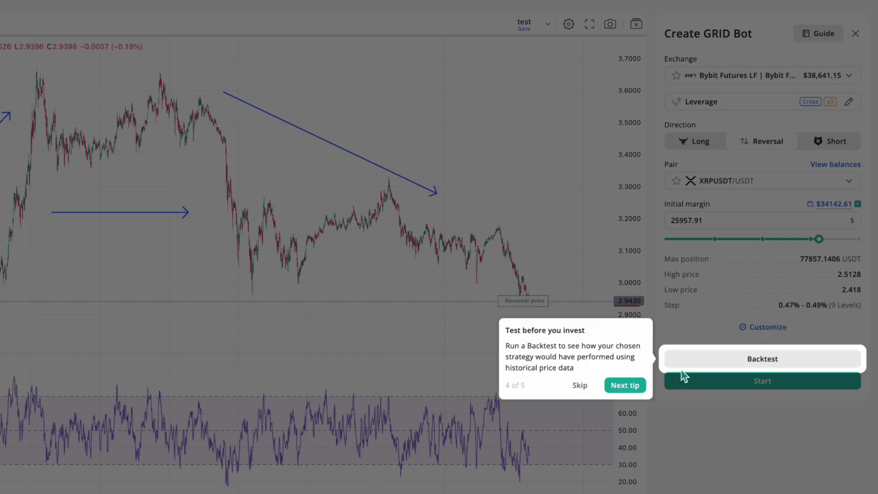
click(630, 386)
click(798, 346)
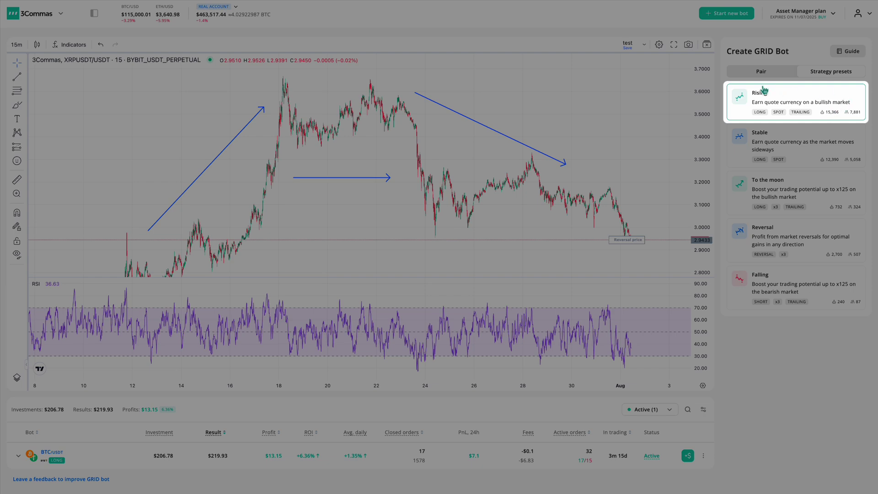
Preview the Rising preset with its advanced grid settings expanded, then close it.
click(816, 107)
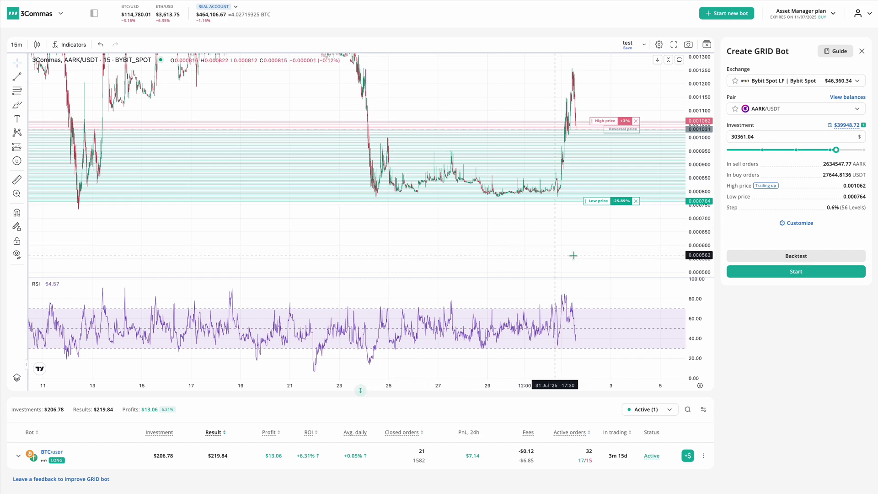
click(806, 224)
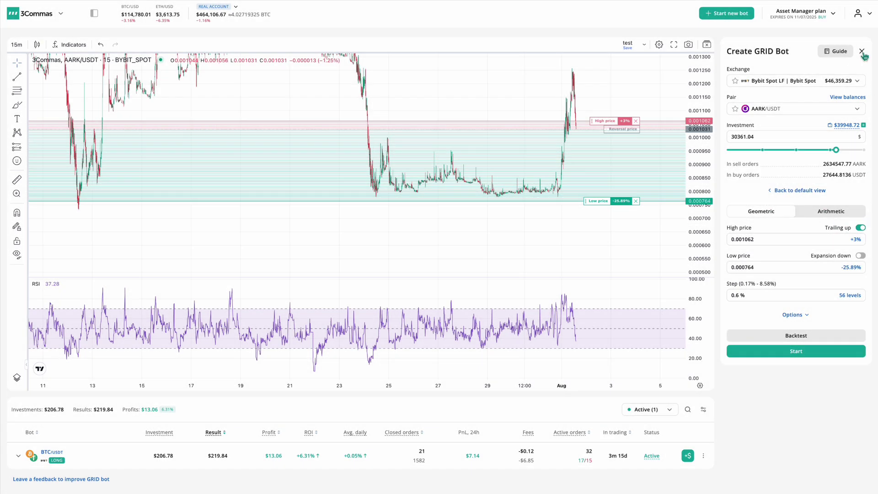
click(862, 53)
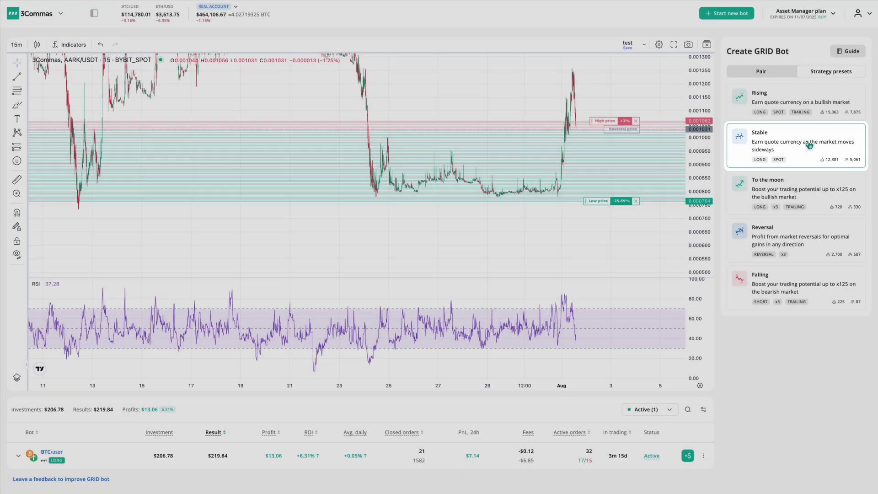
Preview the Stable preset's 0.000876–0.001185 grid on the chart, then close it.
click(808, 143)
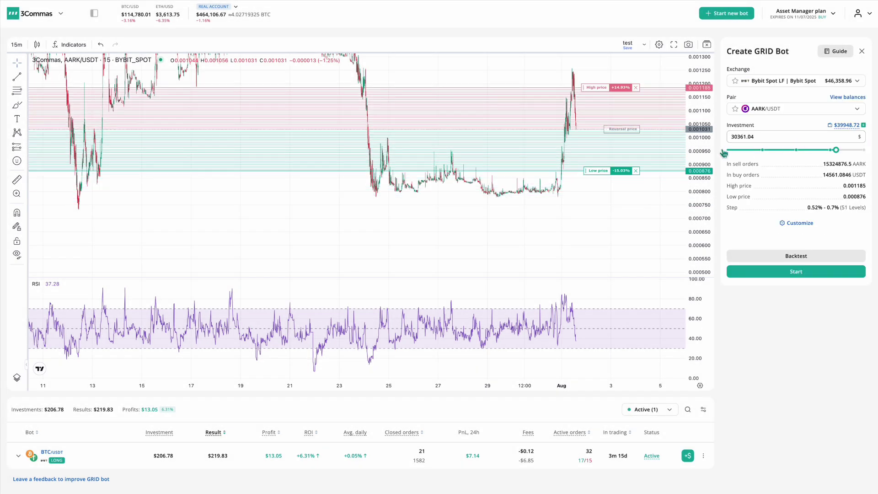
drag(631, 142, 629, 167)
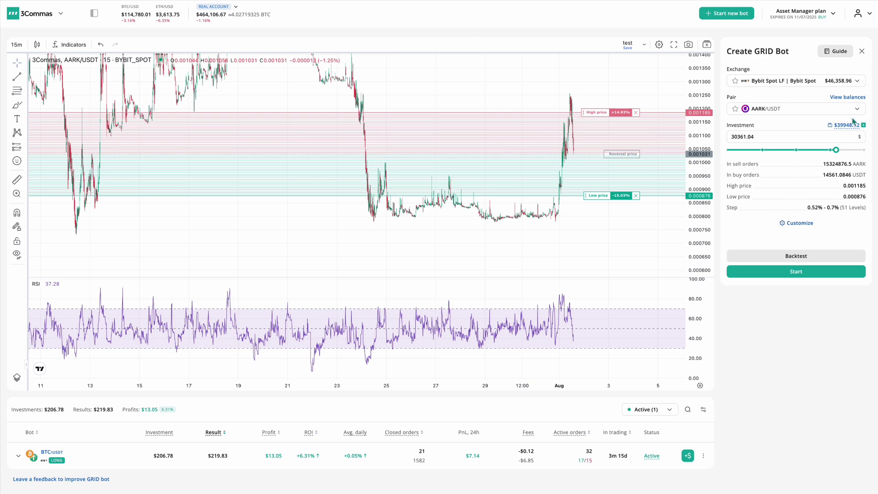
click(862, 51)
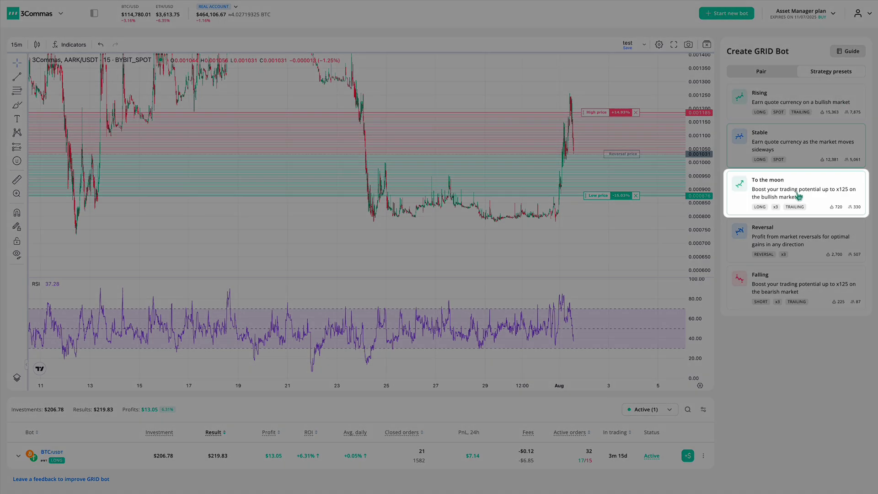
Preview the To the moon preset's advanced settings on XRPUSDT, then load the Reversal preset.
click(795, 189)
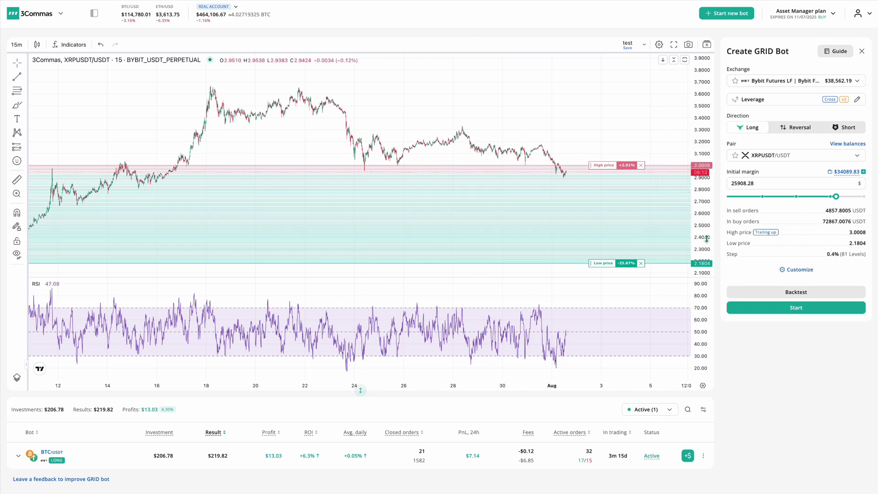
click(796, 271)
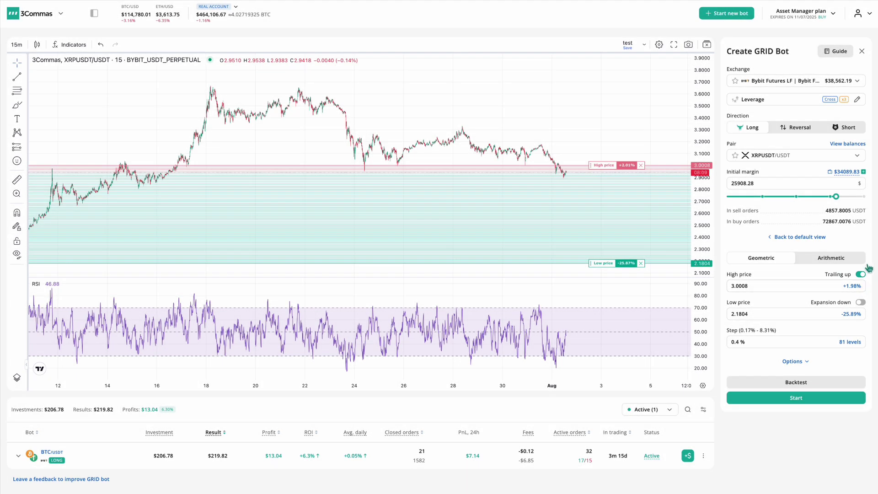
click(862, 52)
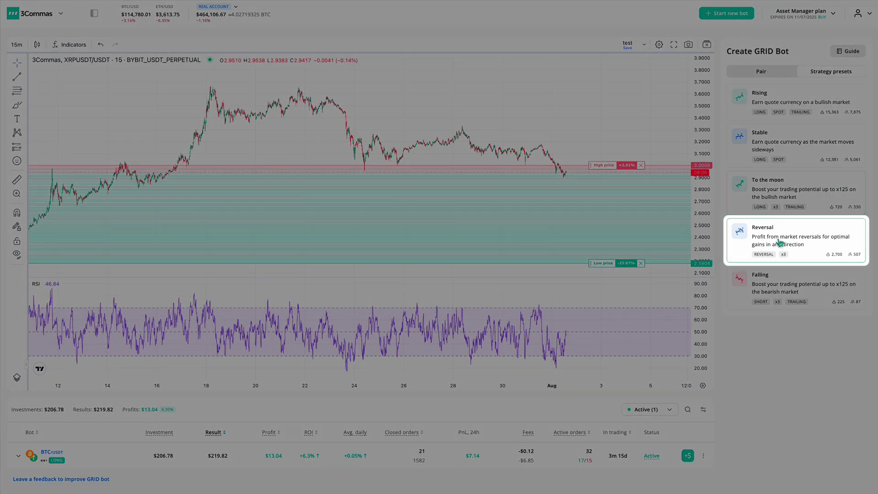
click(807, 238)
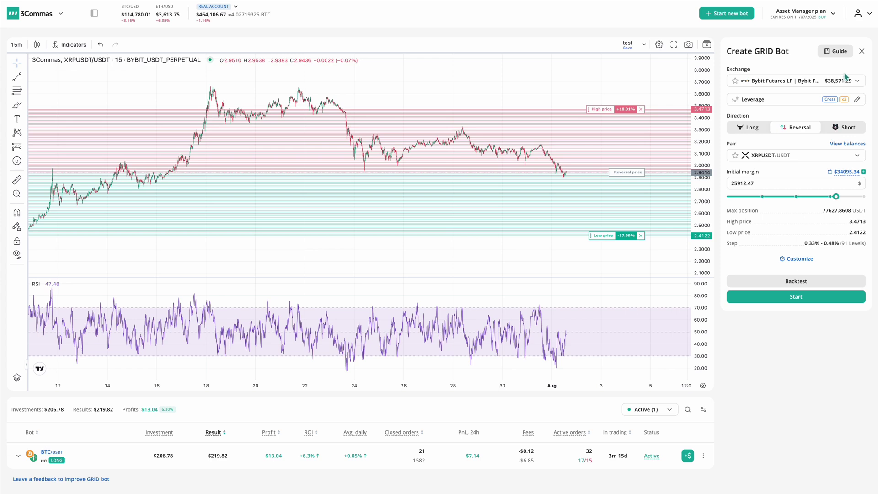
Preview the Falling short preset's trailing-down grid settings, then switch to the Pair list.
click(862, 53)
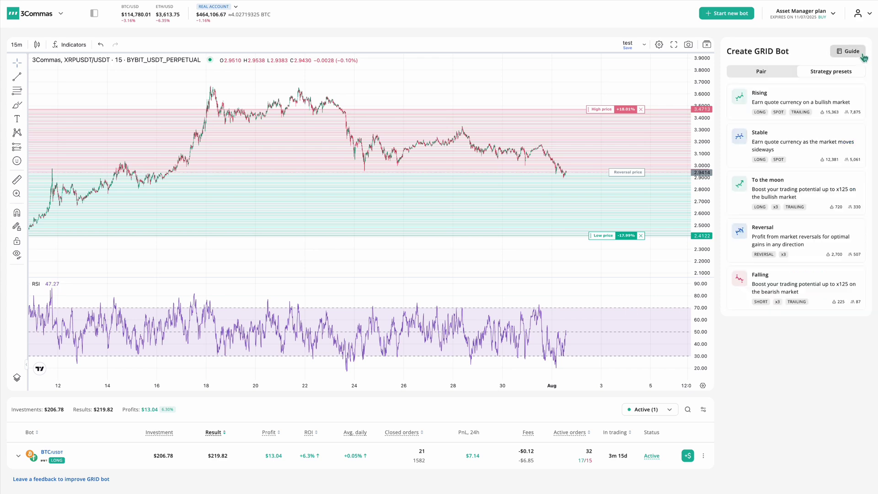
click(798, 280)
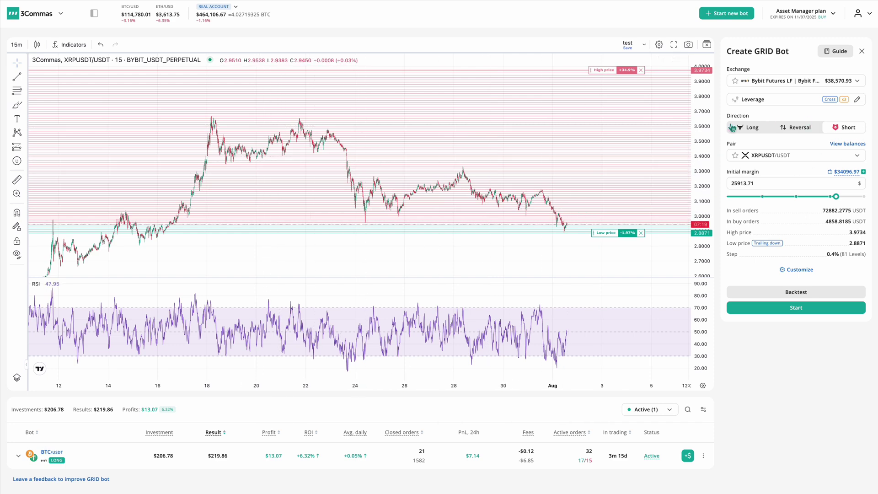
click(808, 269)
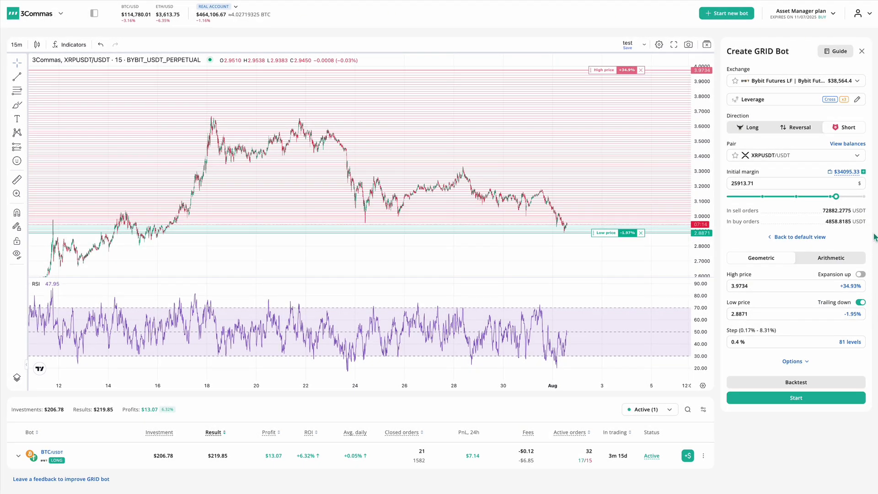
click(861, 52)
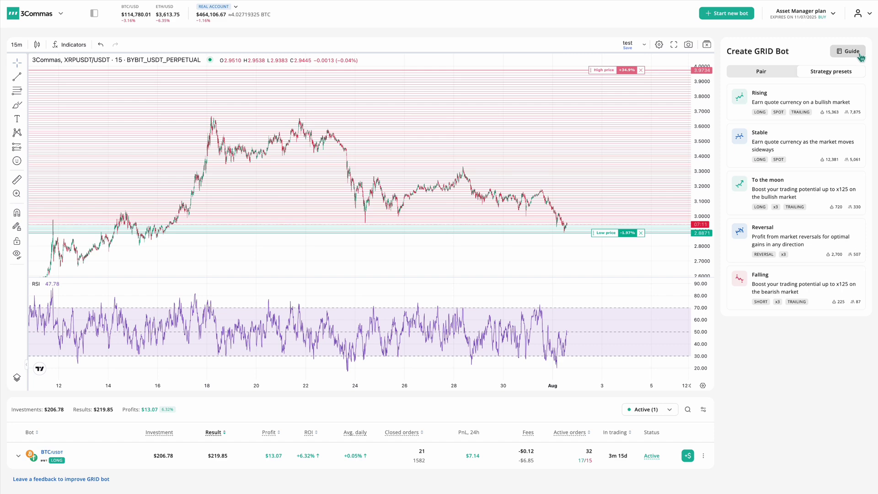
click(775, 73)
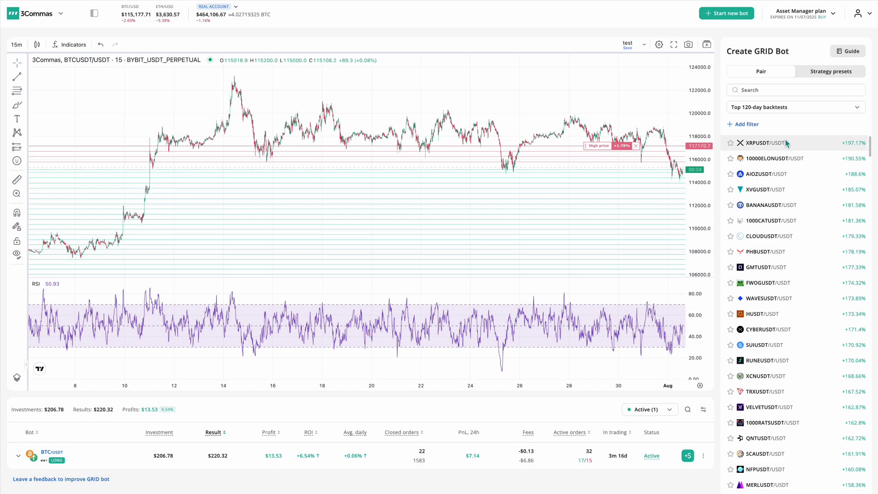
Try an XRPUSDT GRID bot from the backtest ranking, close it, and open the pair presets.
click(786, 143)
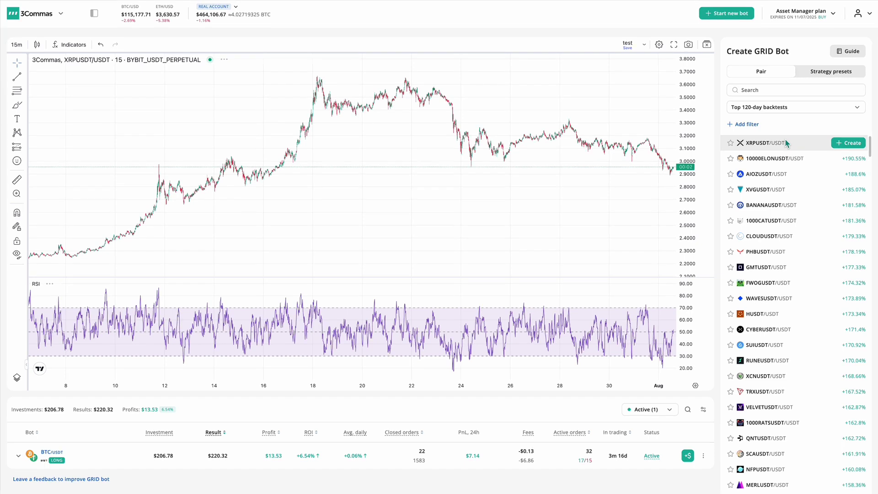
click(845, 143)
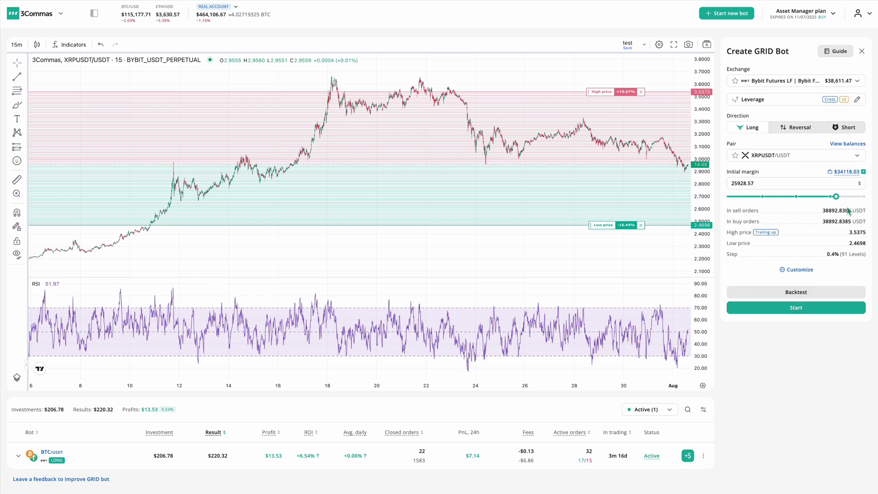
click(862, 52)
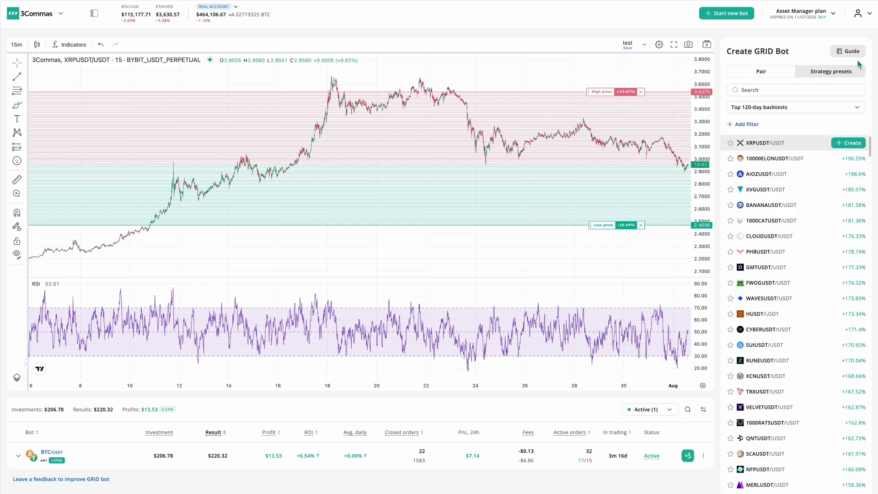
click(774, 108)
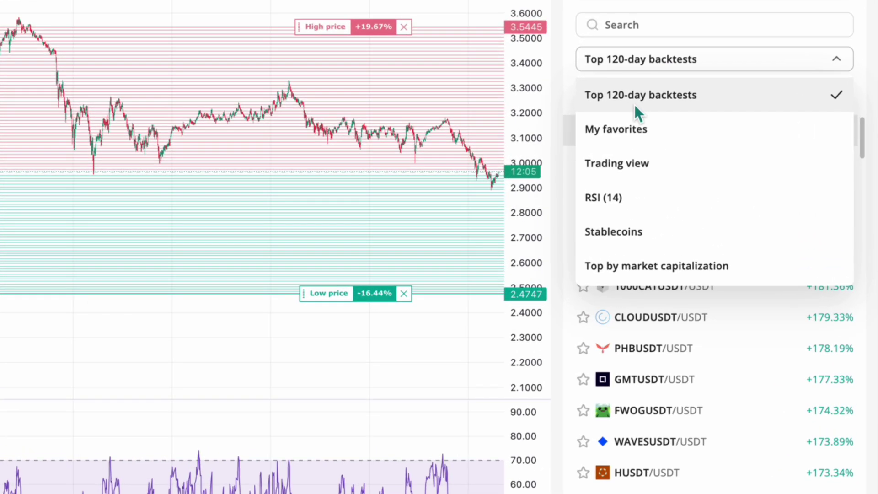
Preview the My favorites, Trading view, RSI (14) and Stablecoins pair lists.
click(637, 129)
click(671, 64)
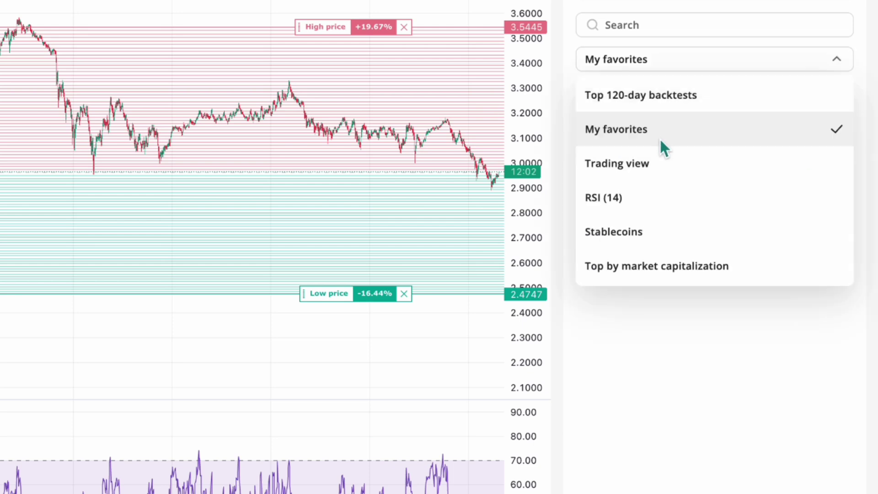
click(672, 162)
click(701, 62)
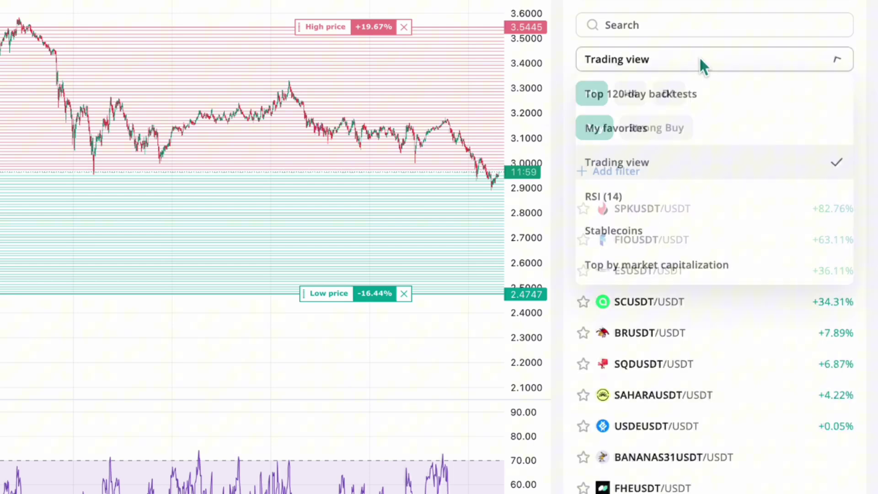
click(666, 196)
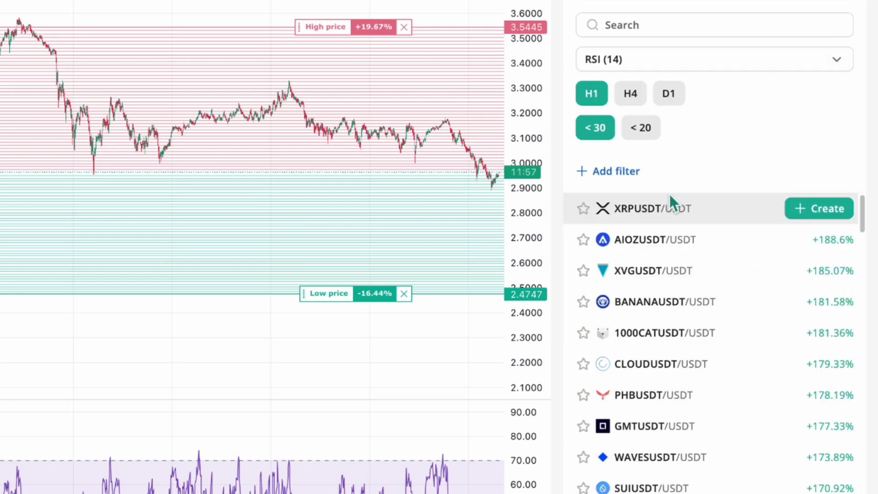
click(722, 65)
click(647, 229)
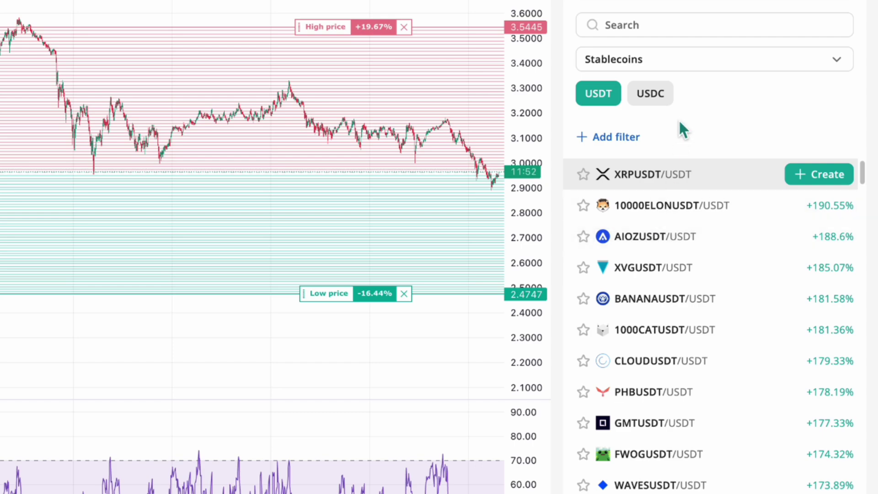
Check Top by market capitalization, return to Top 120-day backtests, and create an XRPUSDT grid bot.
click(687, 62)
click(676, 265)
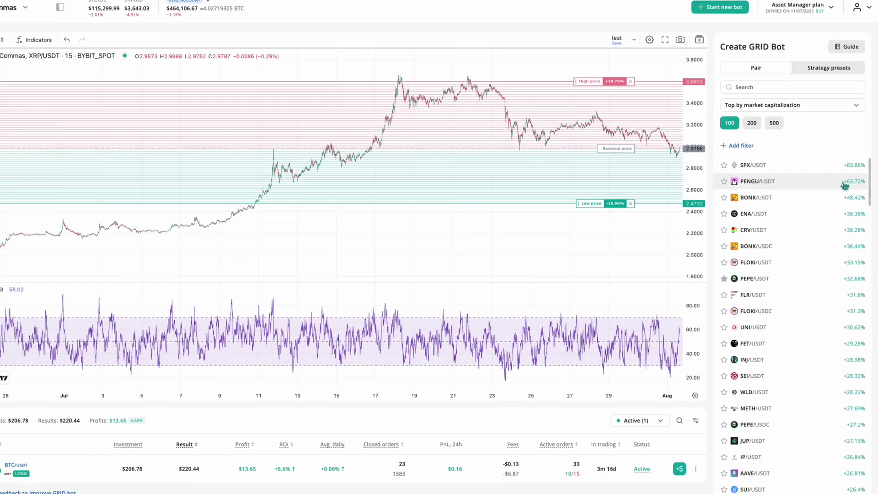
click(778, 89)
click(794, 120)
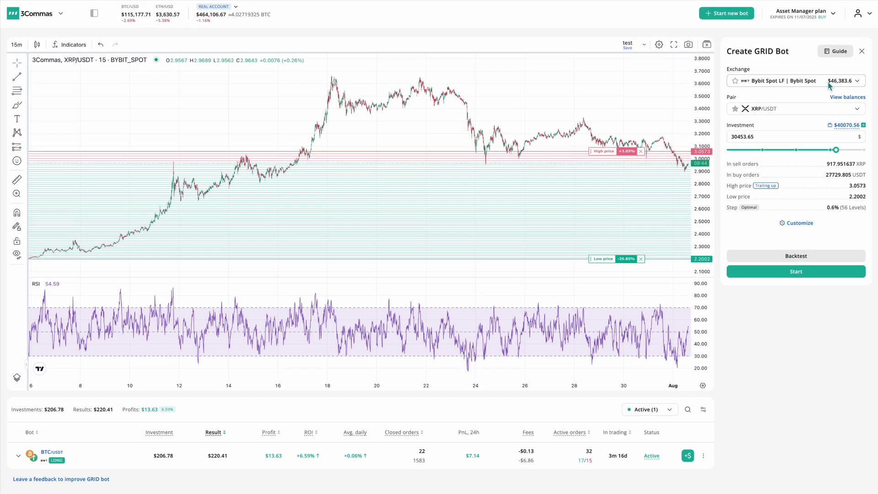
Switch the bot's exchange account to Bybit Futures LF, filtering the list with 'lf'.
click(829, 82)
text(lf)
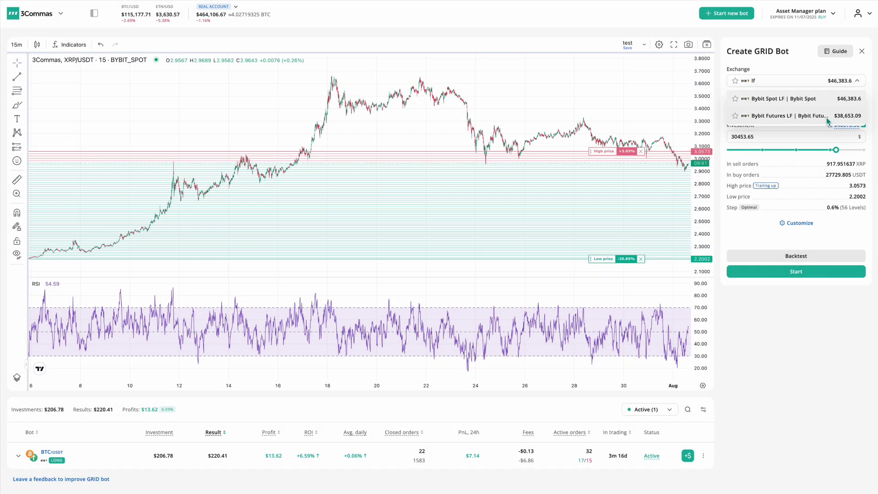
click(826, 116)
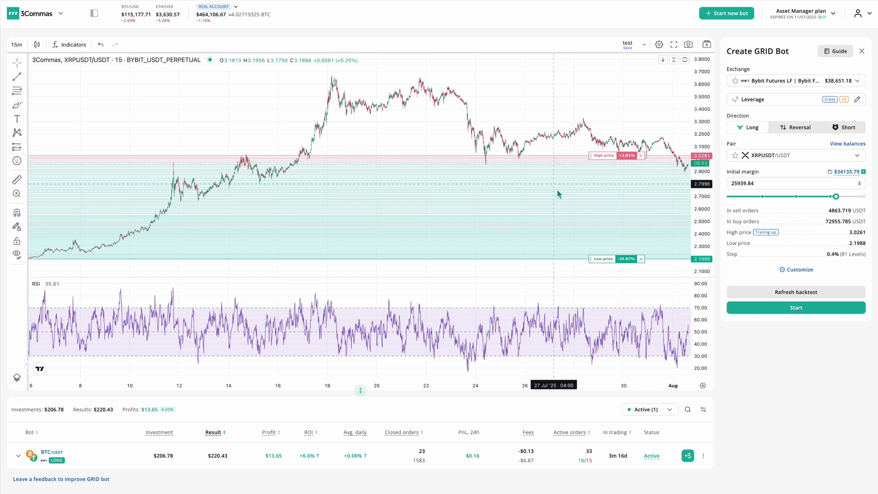
Set the futures grid direction to Reversal, giving a 2.4325–3.5004 range with 91 levels.
click(845, 128)
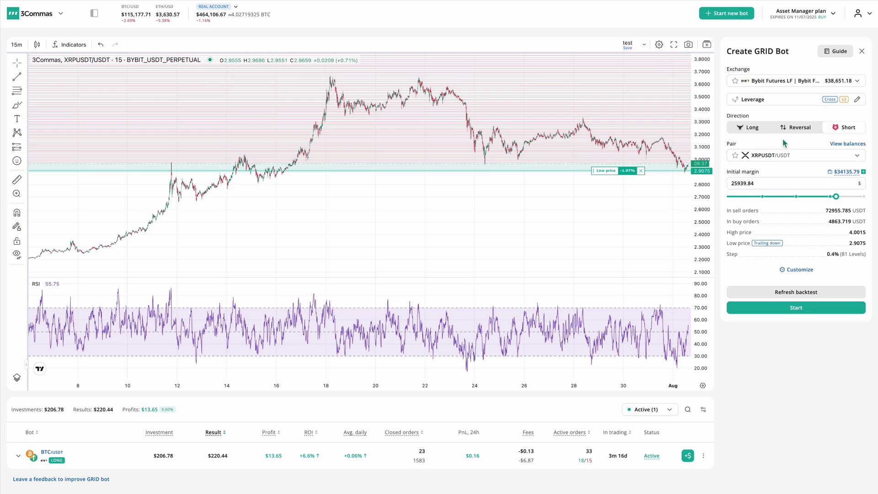
click(794, 129)
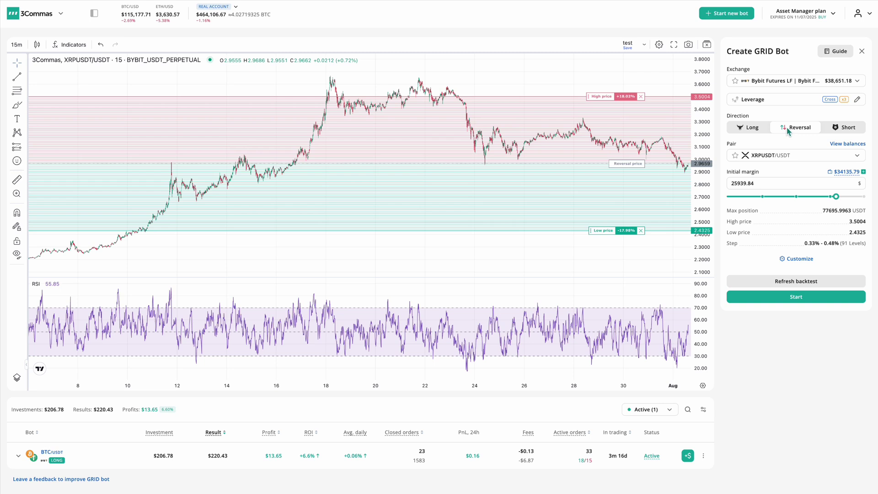
click(790, 84)
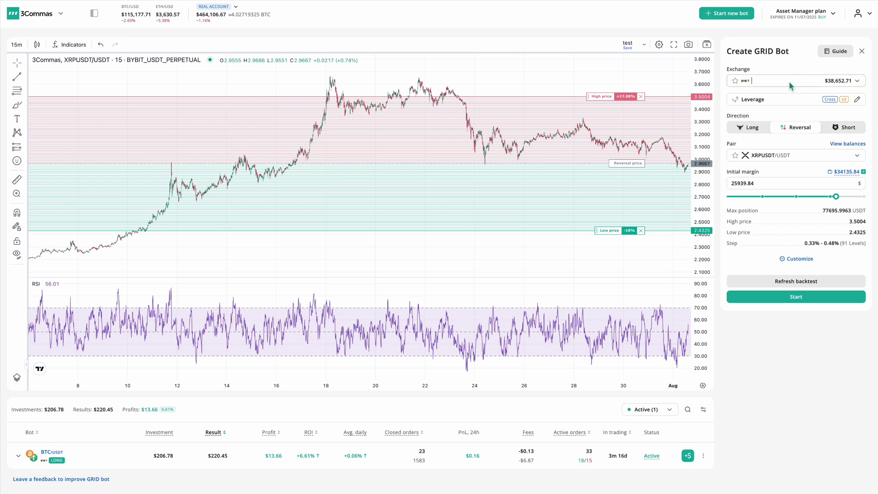
Select the Bybit Spot LF account and set the investment to 1000.
text(lf)
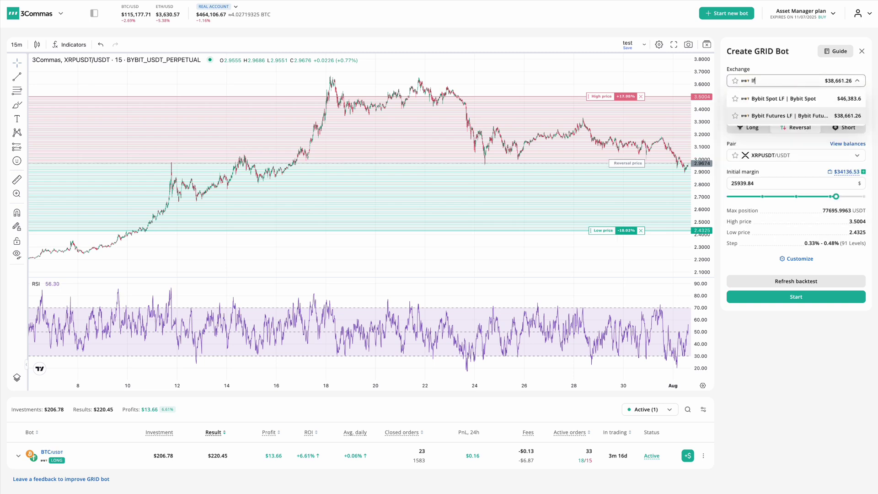
click(794, 98)
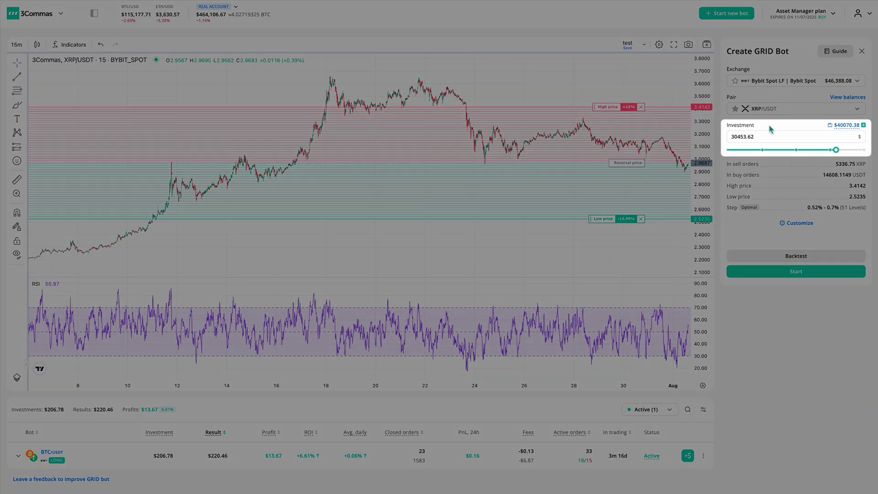
double_click(746, 136)
text(1000)
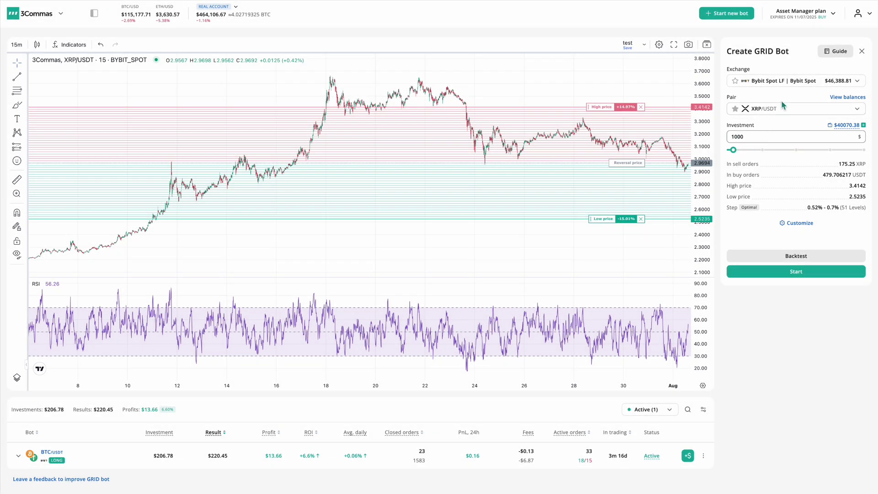
Switch to Bybit Futures LF with 100 initial margin and 10x leverage.
click(785, 85)
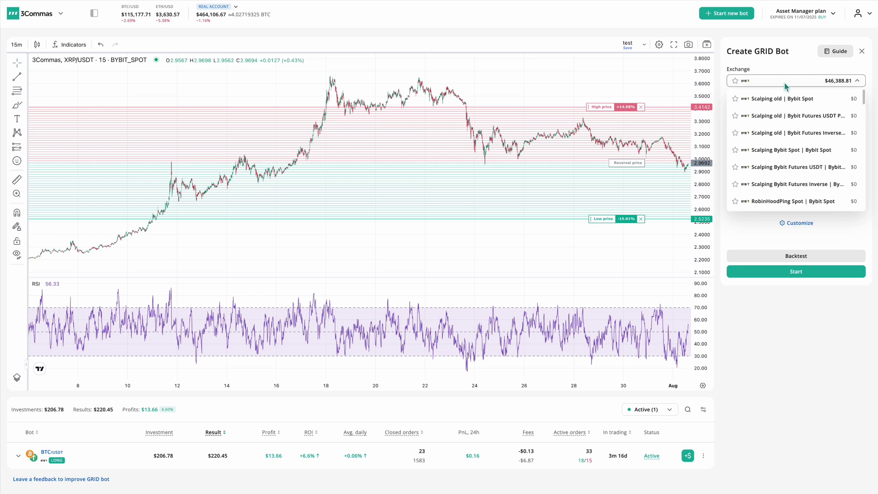
text(lf)
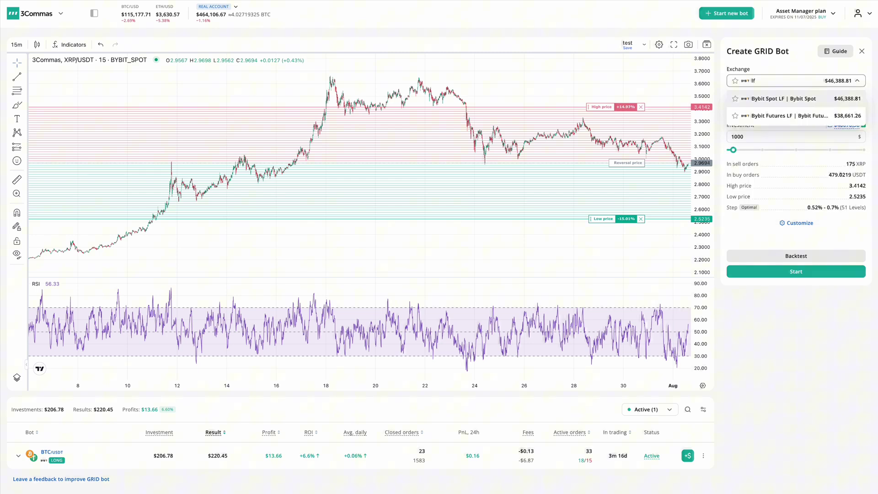
click(787, 115)
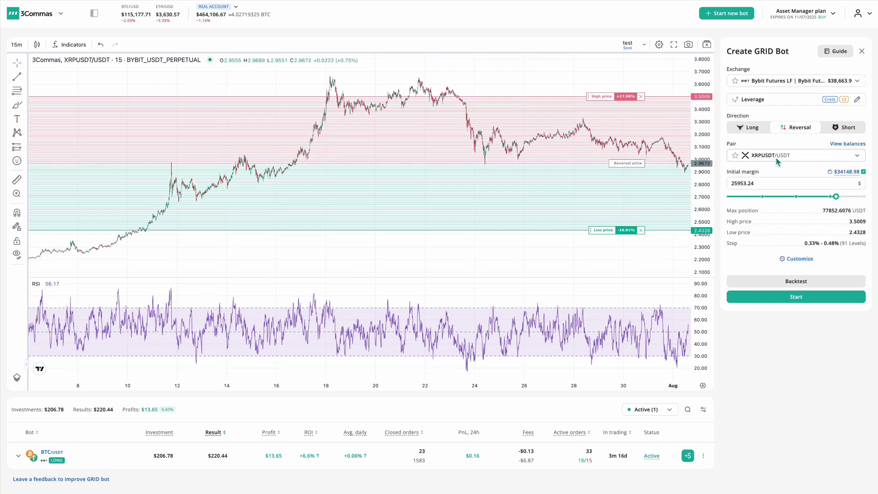
double_click(764, 183)
text(100)
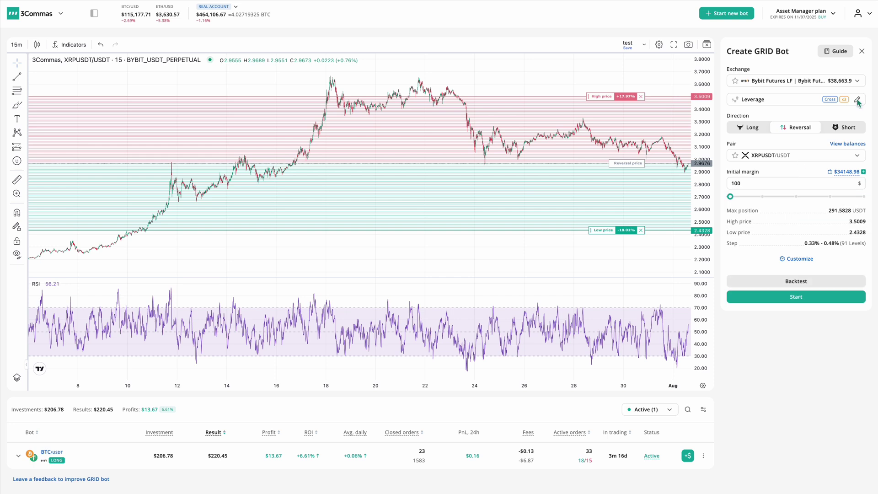
click(856, 99)
text(10)
click(806, 255)
Open the custom grid range settings and set the grid levels to 10.
click(800, 258)
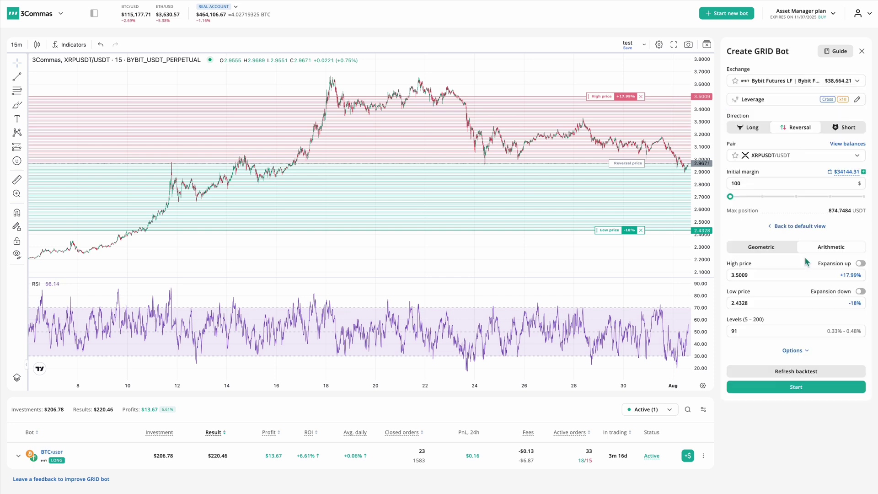
double_click(744, 331)
text(1000)
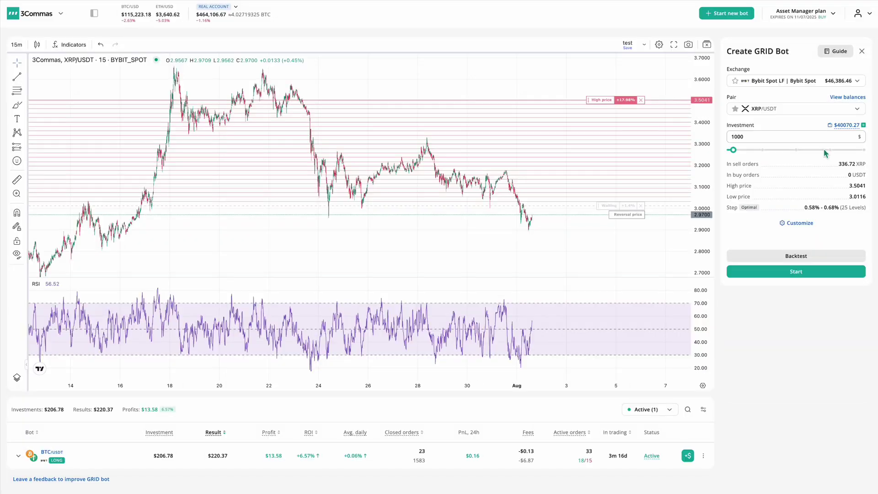
Switch the custom grid to geometric spacing, select the high and low prices, and open the chart timeframe list.
click(801, 223)
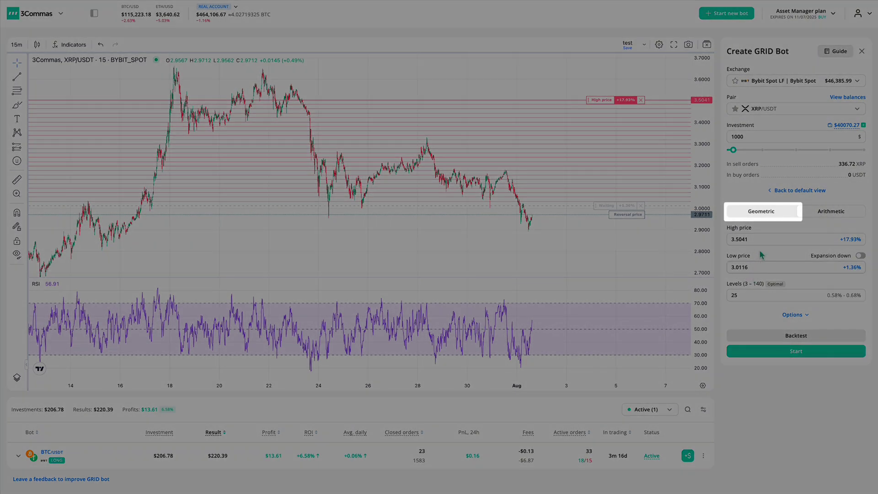
click(771, 215)
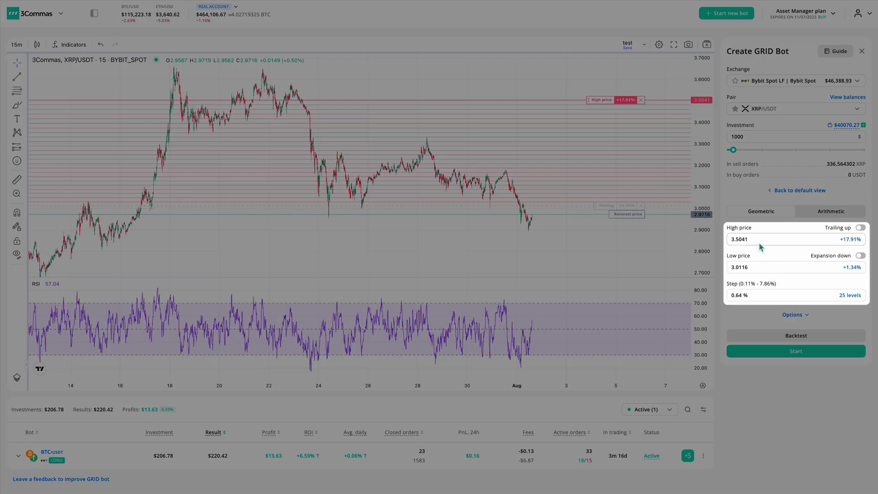
double_click(740, 239)
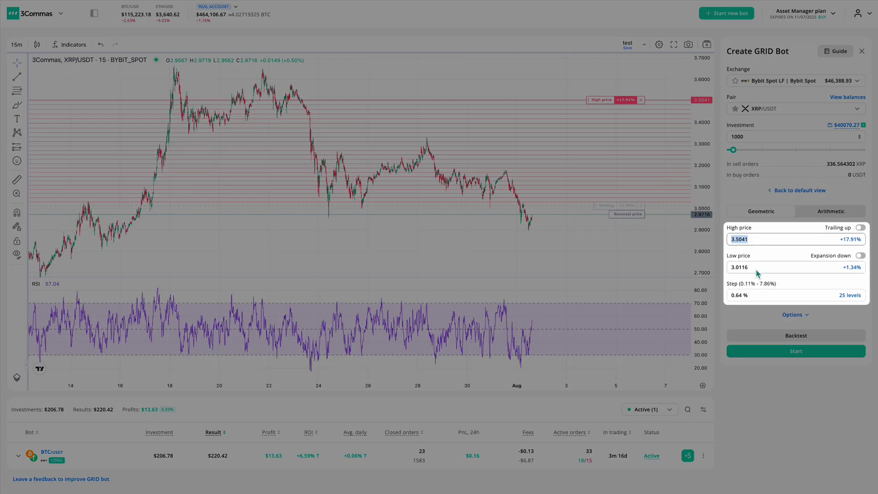
double_click(740, 267)
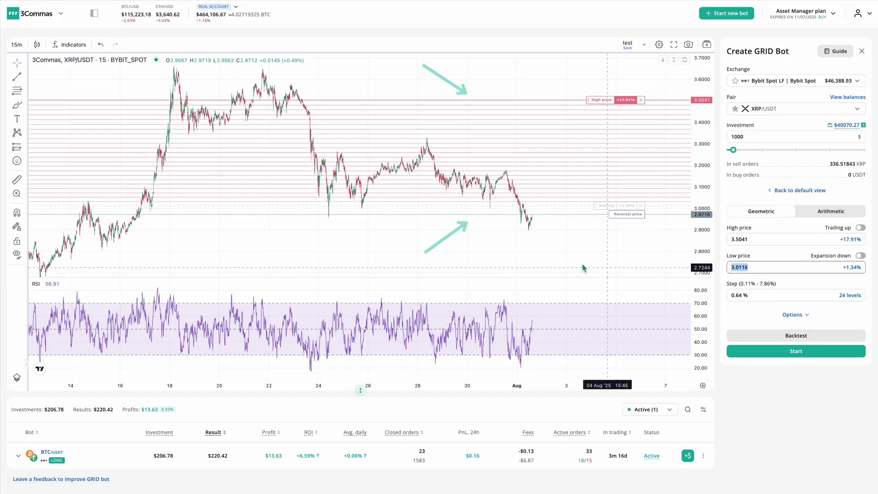
click(550, 249)
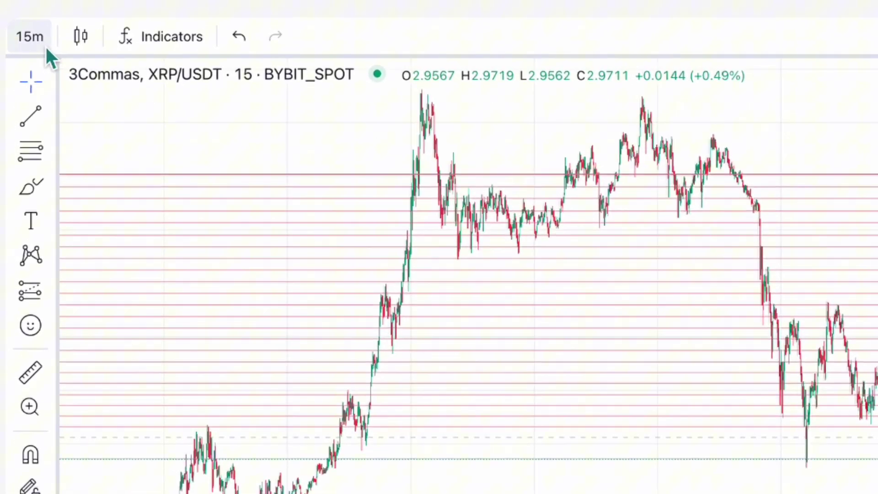
Show the XRP/USDT chart in 4-hour candles with the price scale compressed to reveal earlier lows.
click(26, 44)
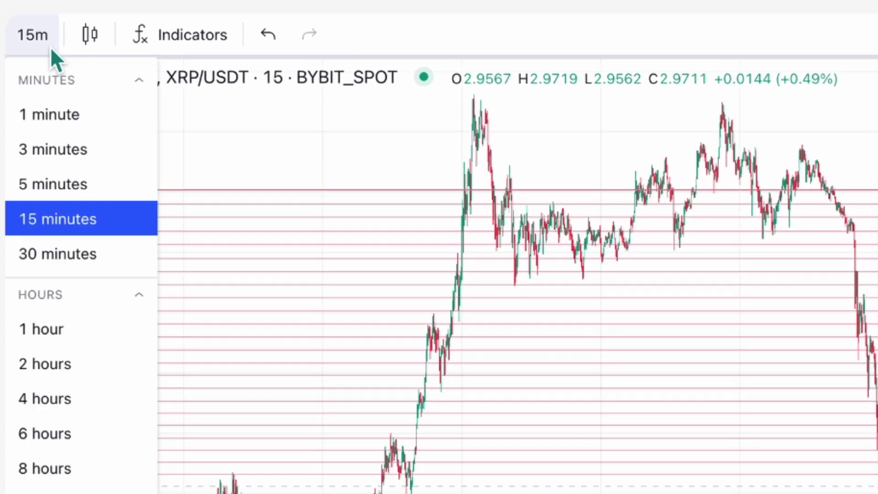
click(43, 397)
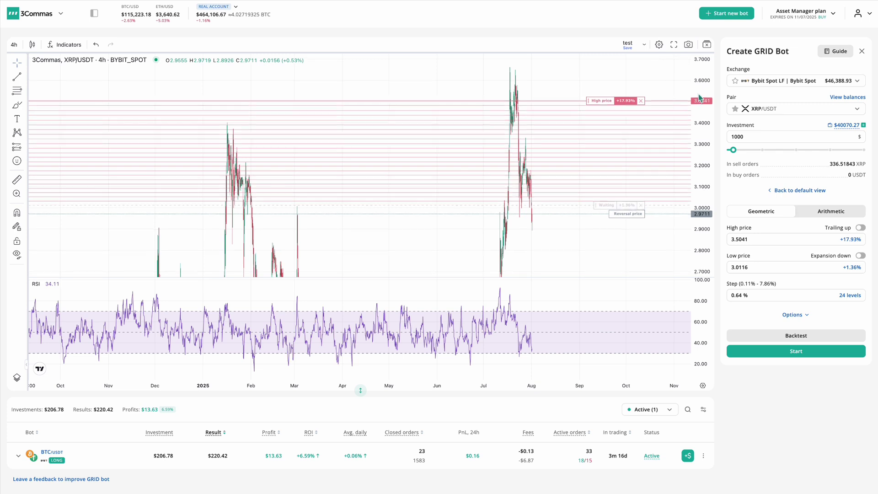
drag(702, 196, 705, 257)
key(alt+r)
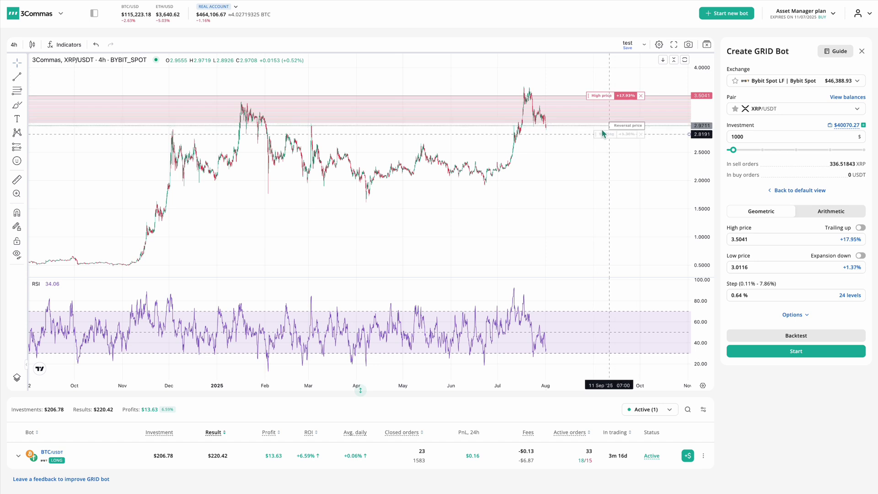
Drag the grid's low price line down to 2.0135 and nudge the high price line toward 3.5972.
click(597, 135)
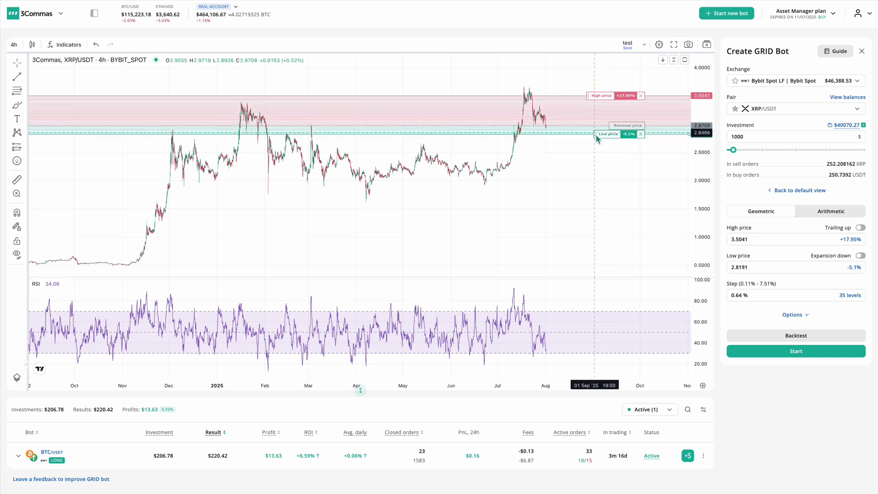
drag(596, 136, 593, 183)
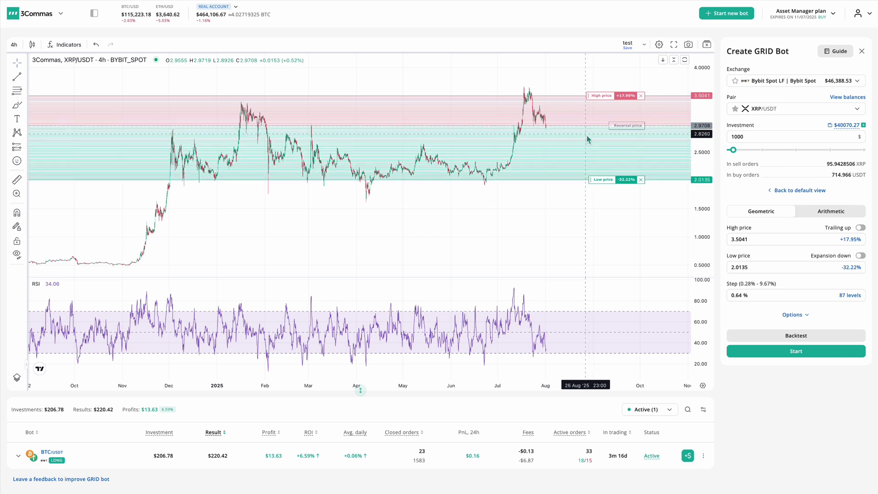
drag(586, 94, 591, 97)
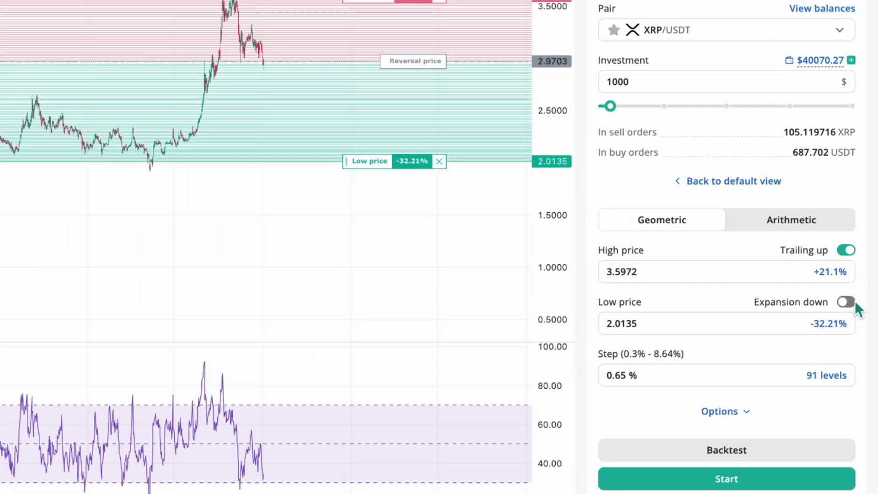
Turn on Expansion down so the grid can extend lower, stopping at 1.4094.
click(844, 337)
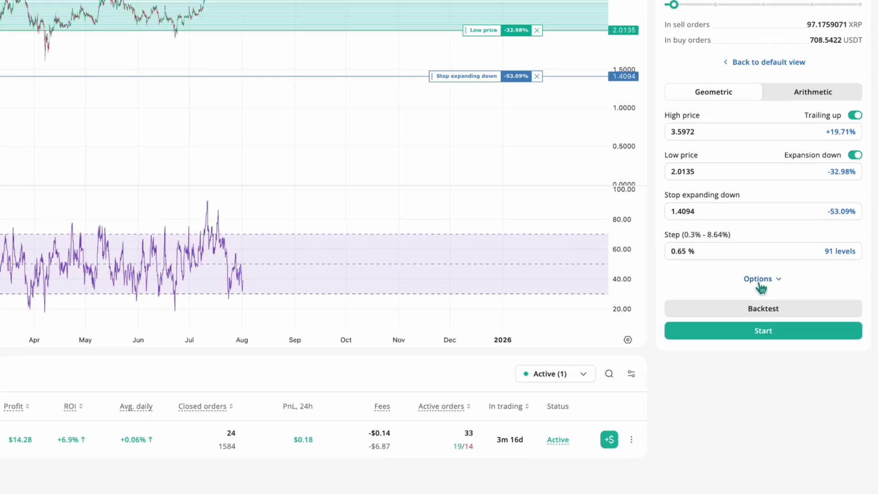
Expand the grid Options and switch profit currency to Base (XRP), then back to Quote (USDT).
click(786, 335)
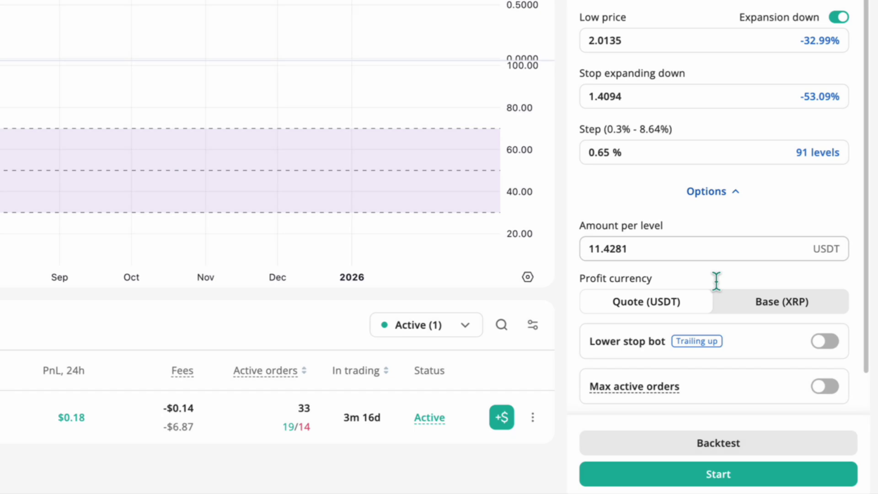
click(773, 307)
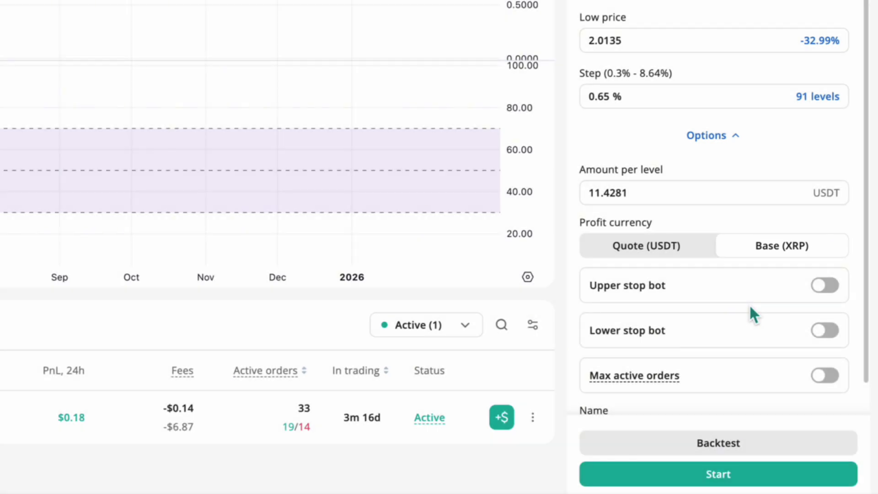
click(651, 252)
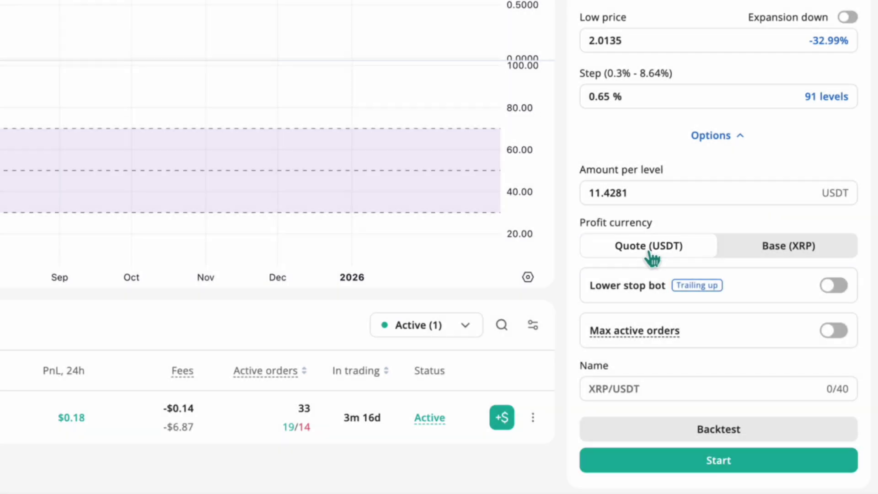
Enable a lower stop at 1.4473 with the action Sell Base currency and stop bot.
click(837, 306)
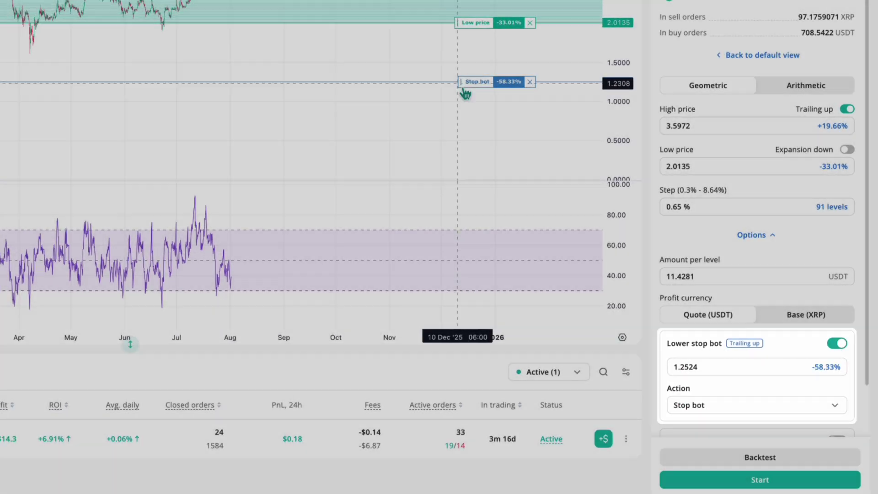
drag(464, 82, 466, 69)
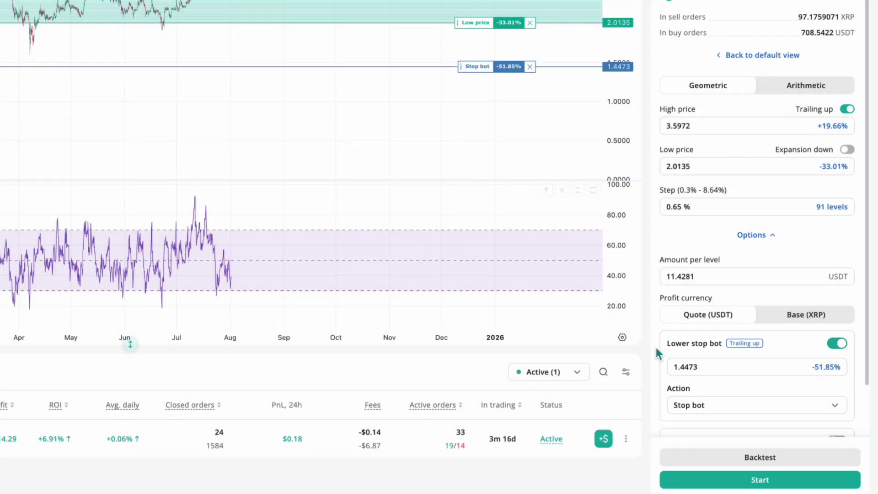
click(700, 405)
click(709, 455)
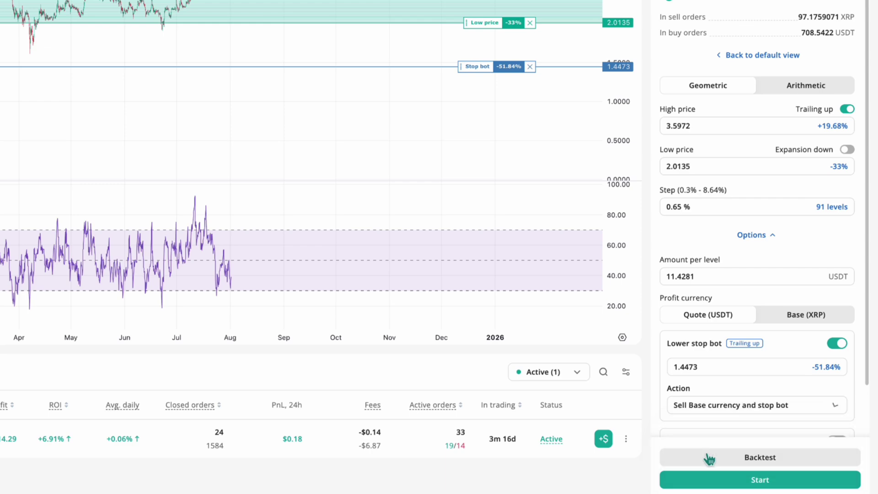
Enable Max active orders and limit it to 30 buy and 30 sell orders.
scroll(709, 421, down, 1)
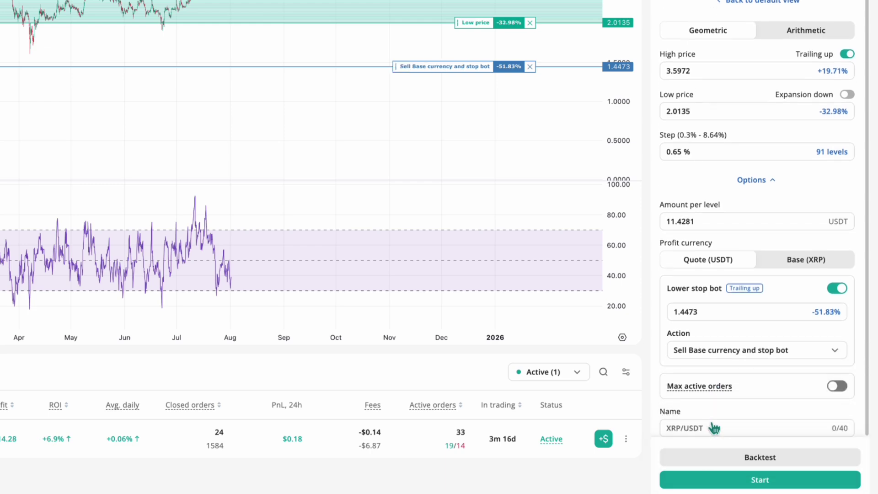
click(838, 387)
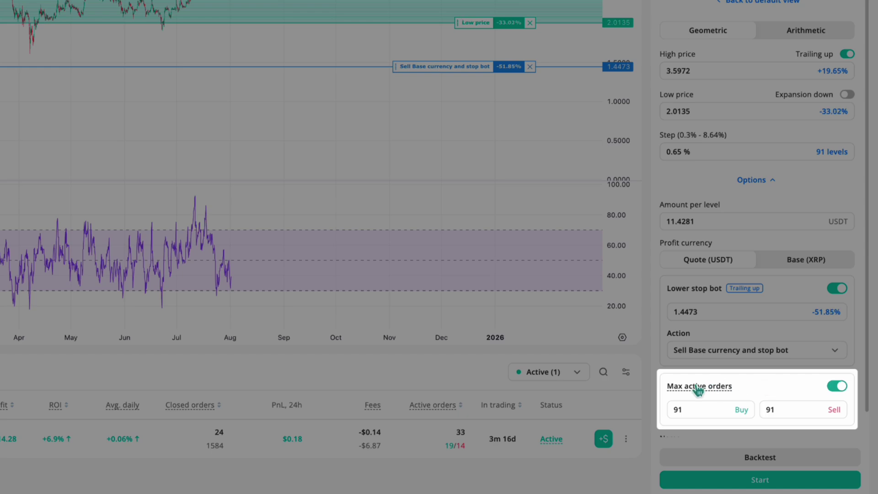
double_click(688, 411)
text(3)
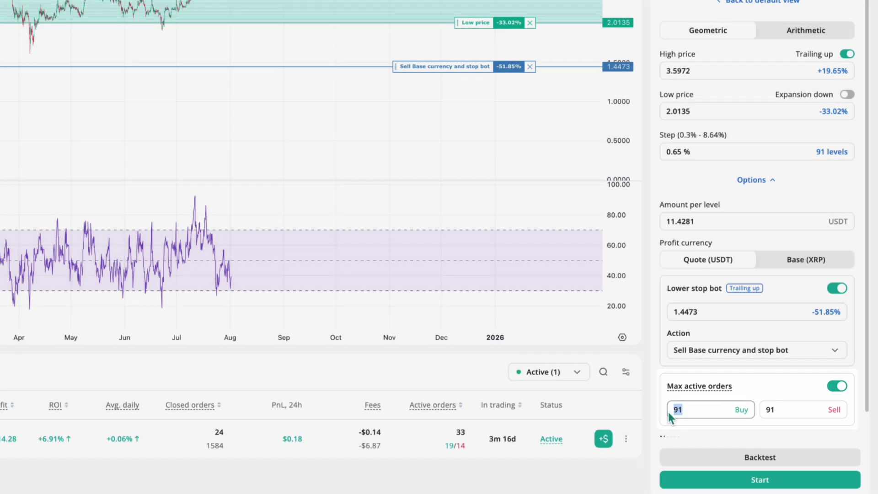
text(0)
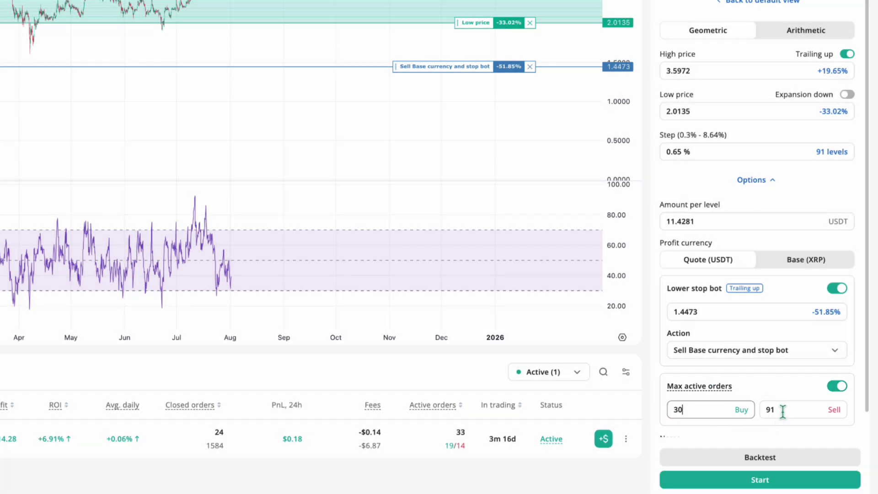
key(Tab)
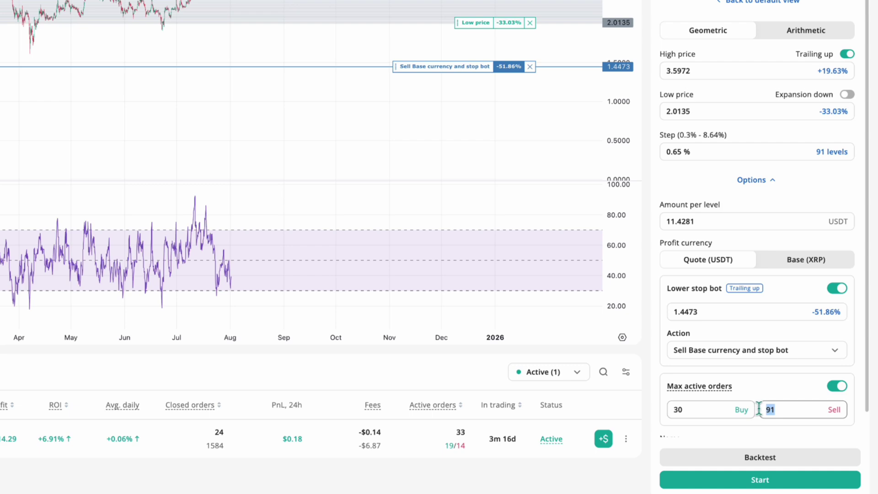
text(30)
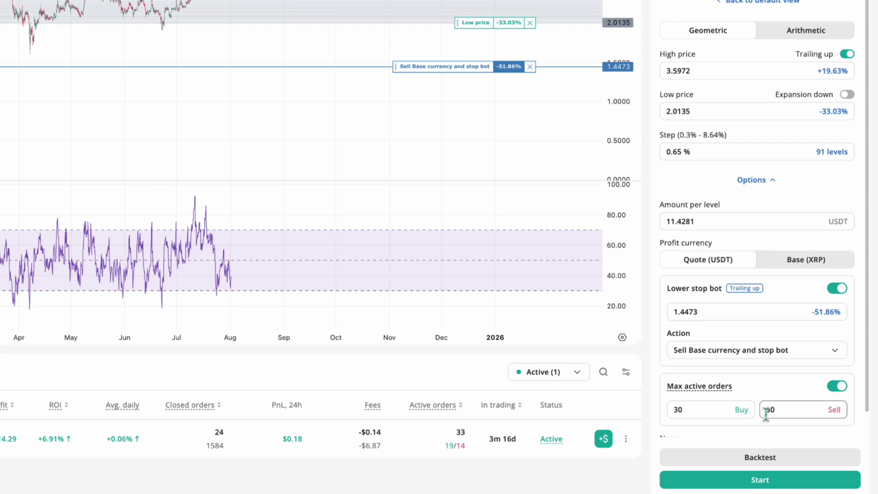
key(Tab)
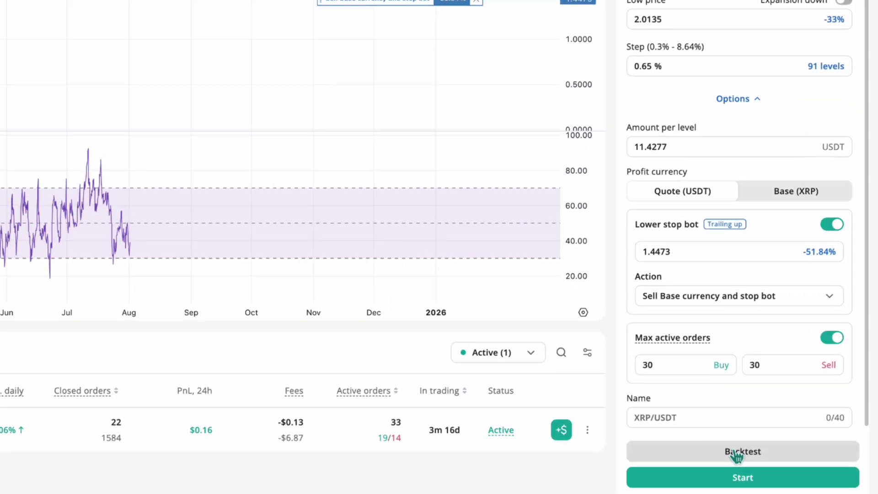
Backtest the grid over 120 days (+12.24%, 3516 trades) and run AI Optimize to confirm it's optimal.
click(736, 454)
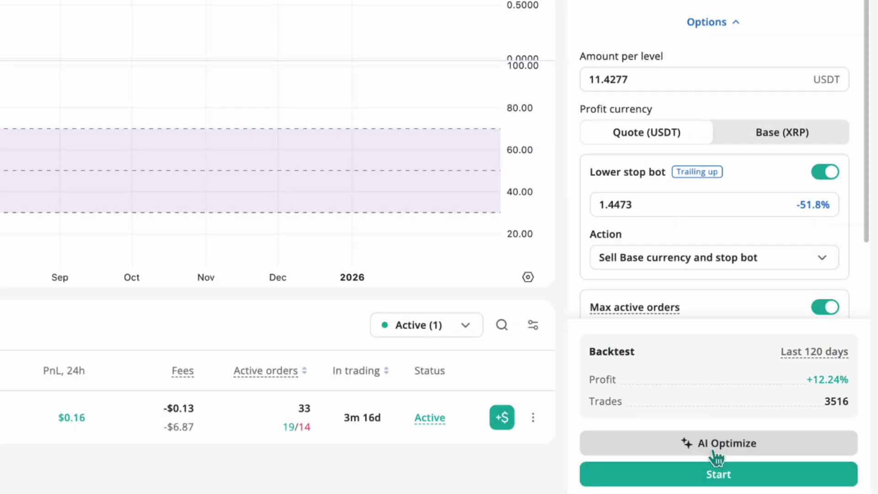
click(716, 453)
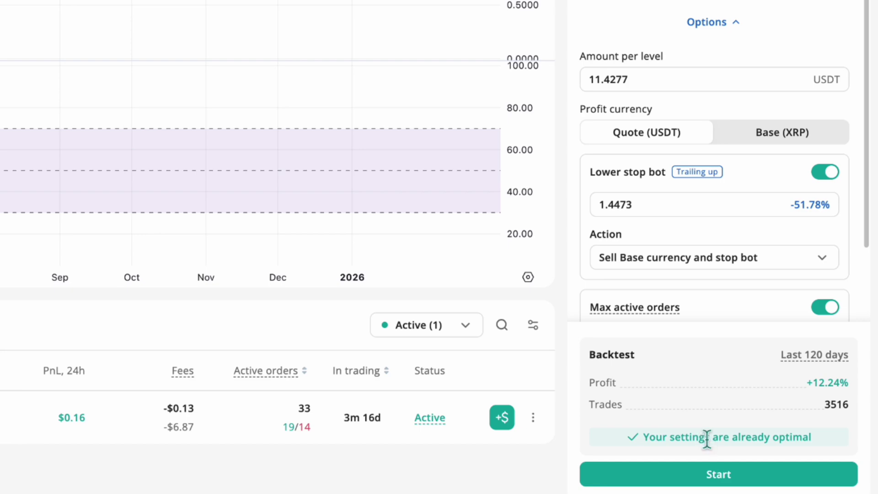
Start the XRP/USDT grid bot so it places all 58 orders.
click(734, 475)
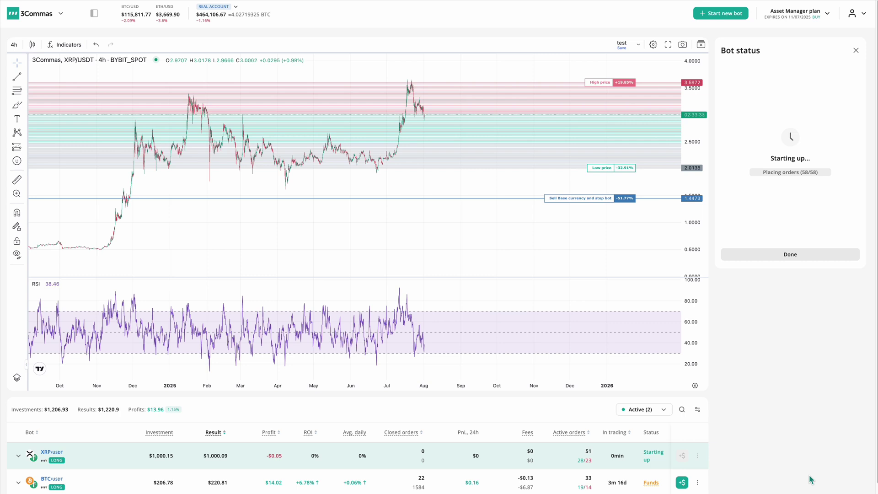
Close the Bot status summary with Done, returning to the Create GRID Bot pair list.
click(790, 256)
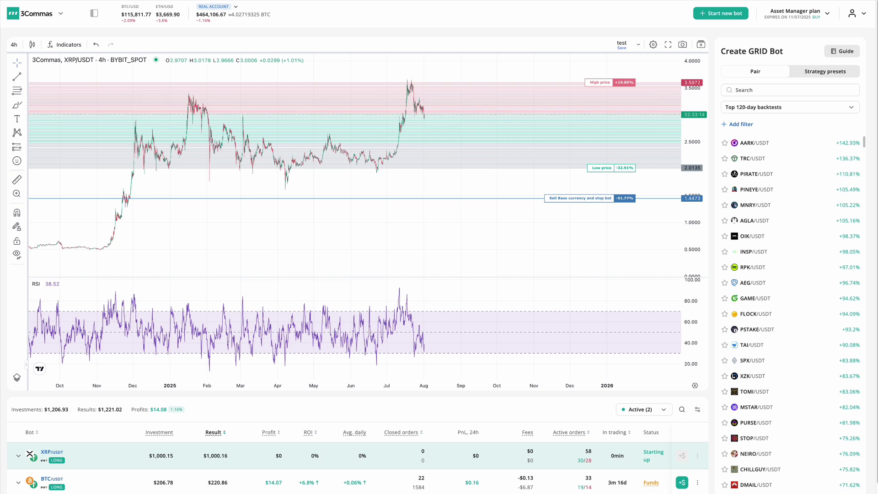